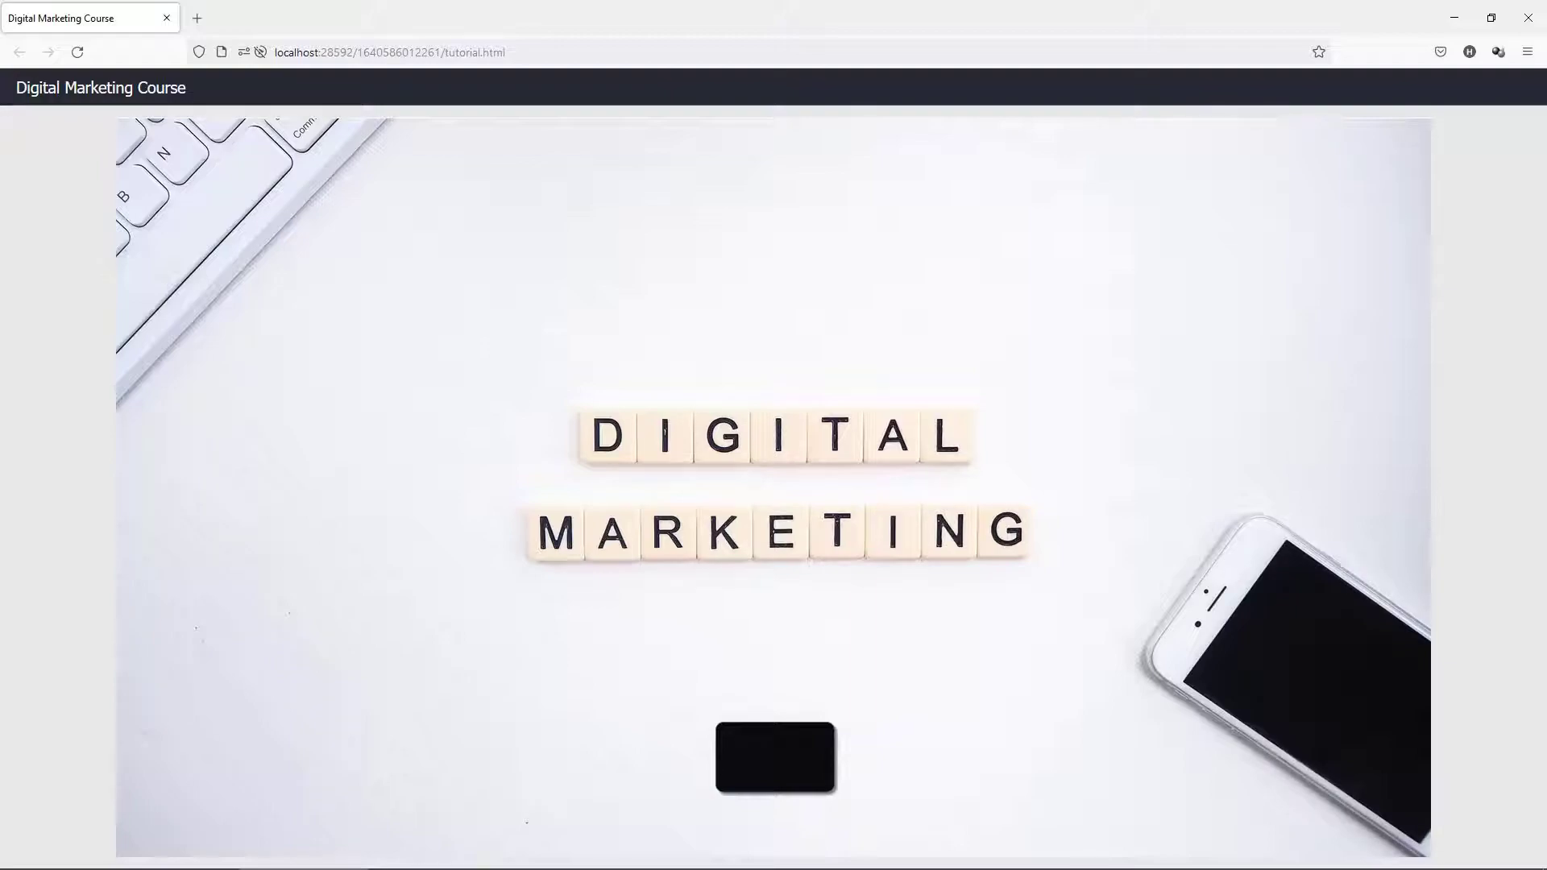
# - Open the Windows search panel from the taskbar, with Narrator listed under recent apps
pyautogui.click(58, 853)
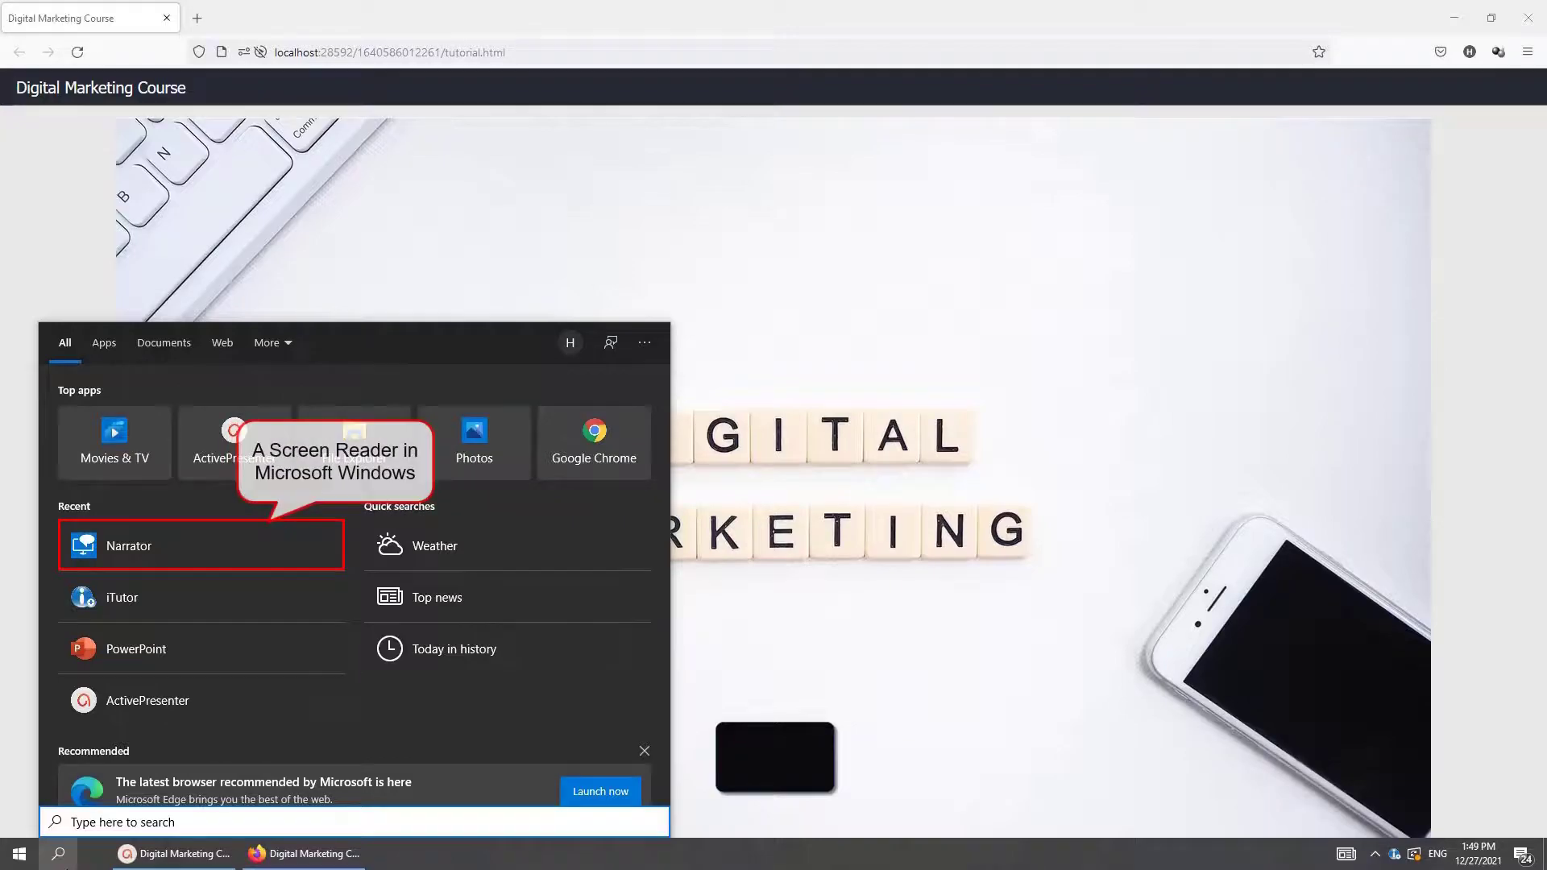
# - Launch Narrator from Recent, acknowledge its keyboard notice, and minimize Narrator Home
pyautogui.click(197, 558)
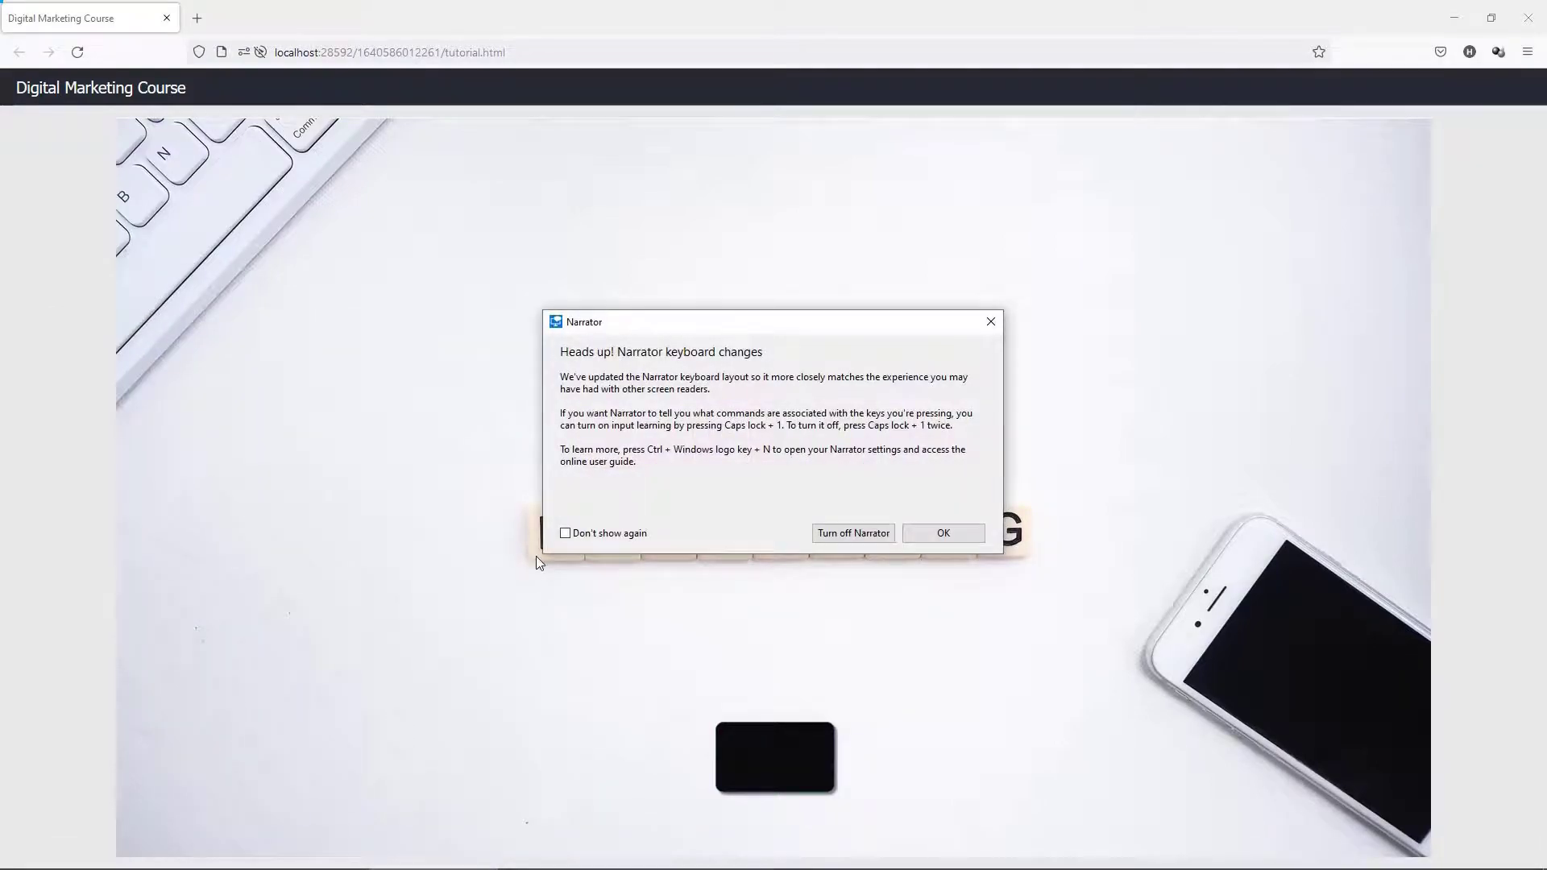
pyautogui.click(909, 533)
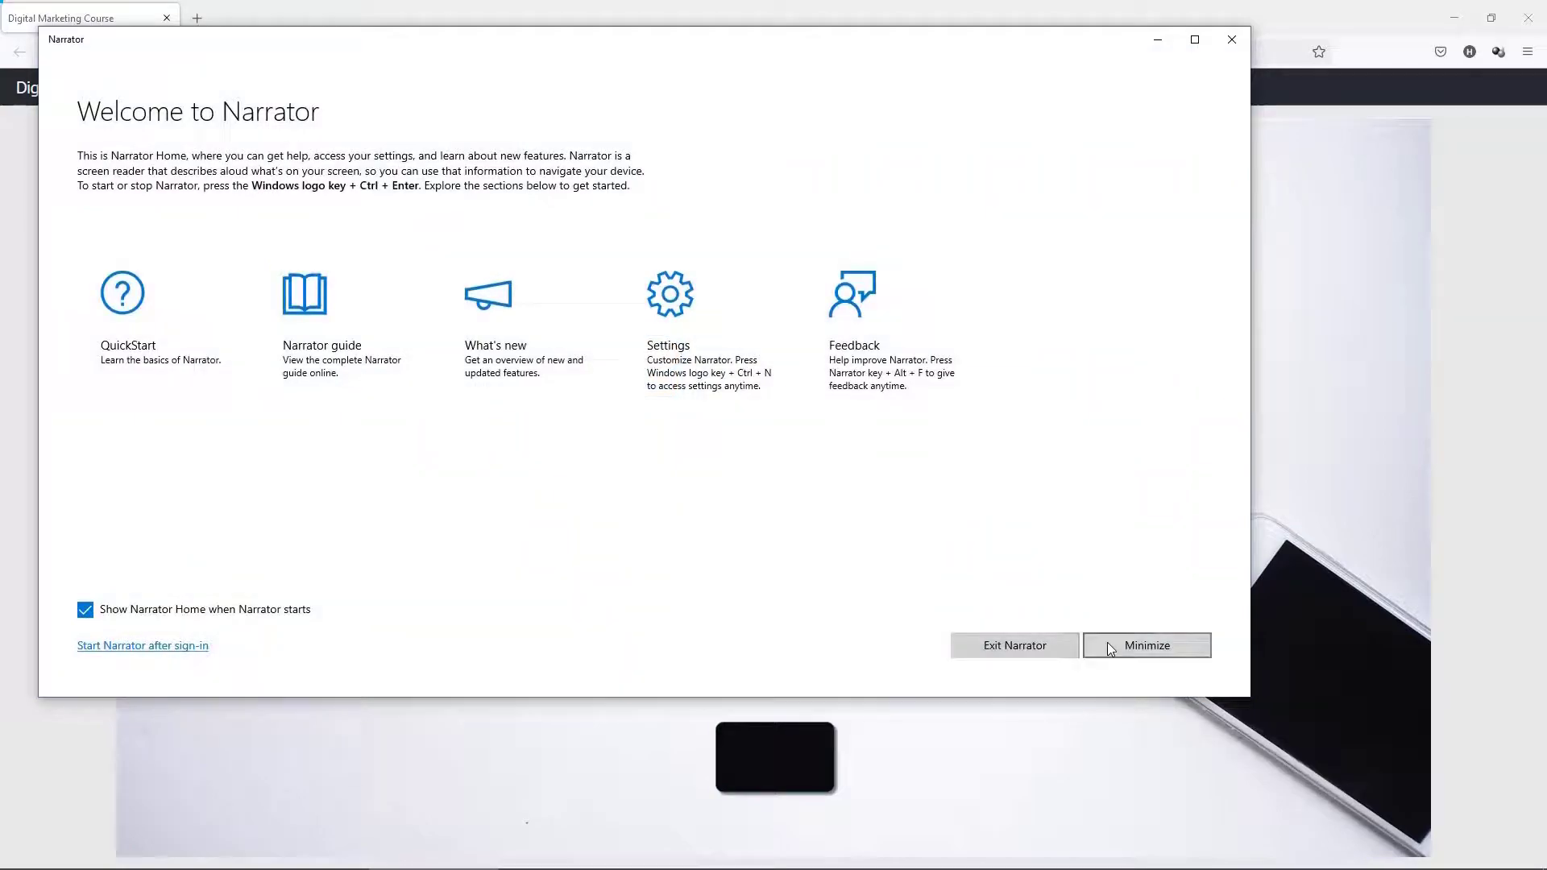
pyautogui.click(1109, 645)
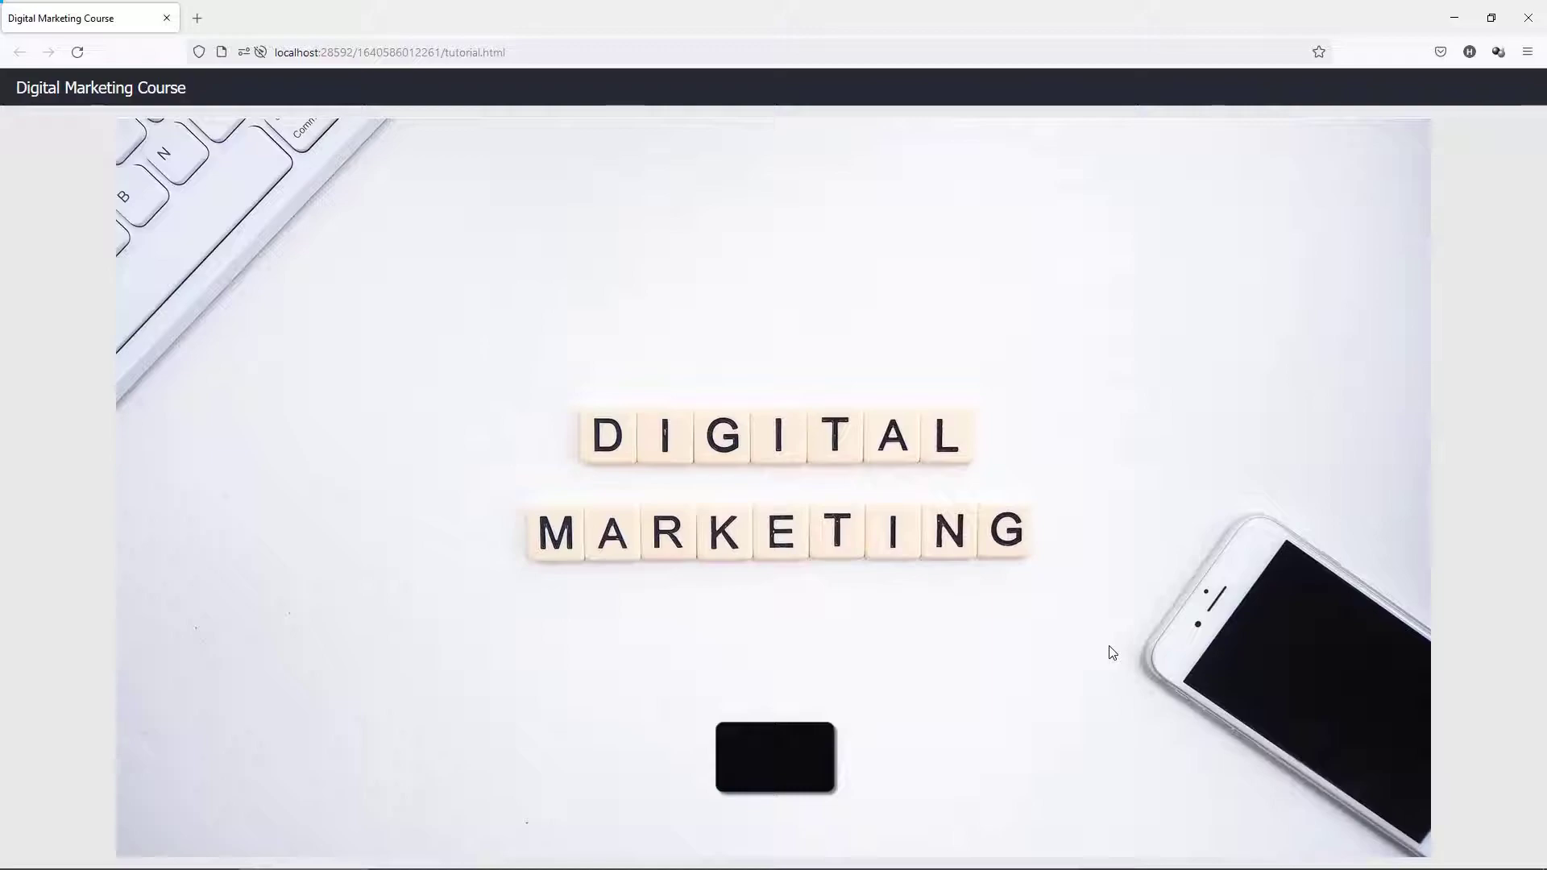
# - Close the Firefox course preview with Alt+F4 to return to ActivePresenter
pyautogui.hotkey('alt', 'F4')
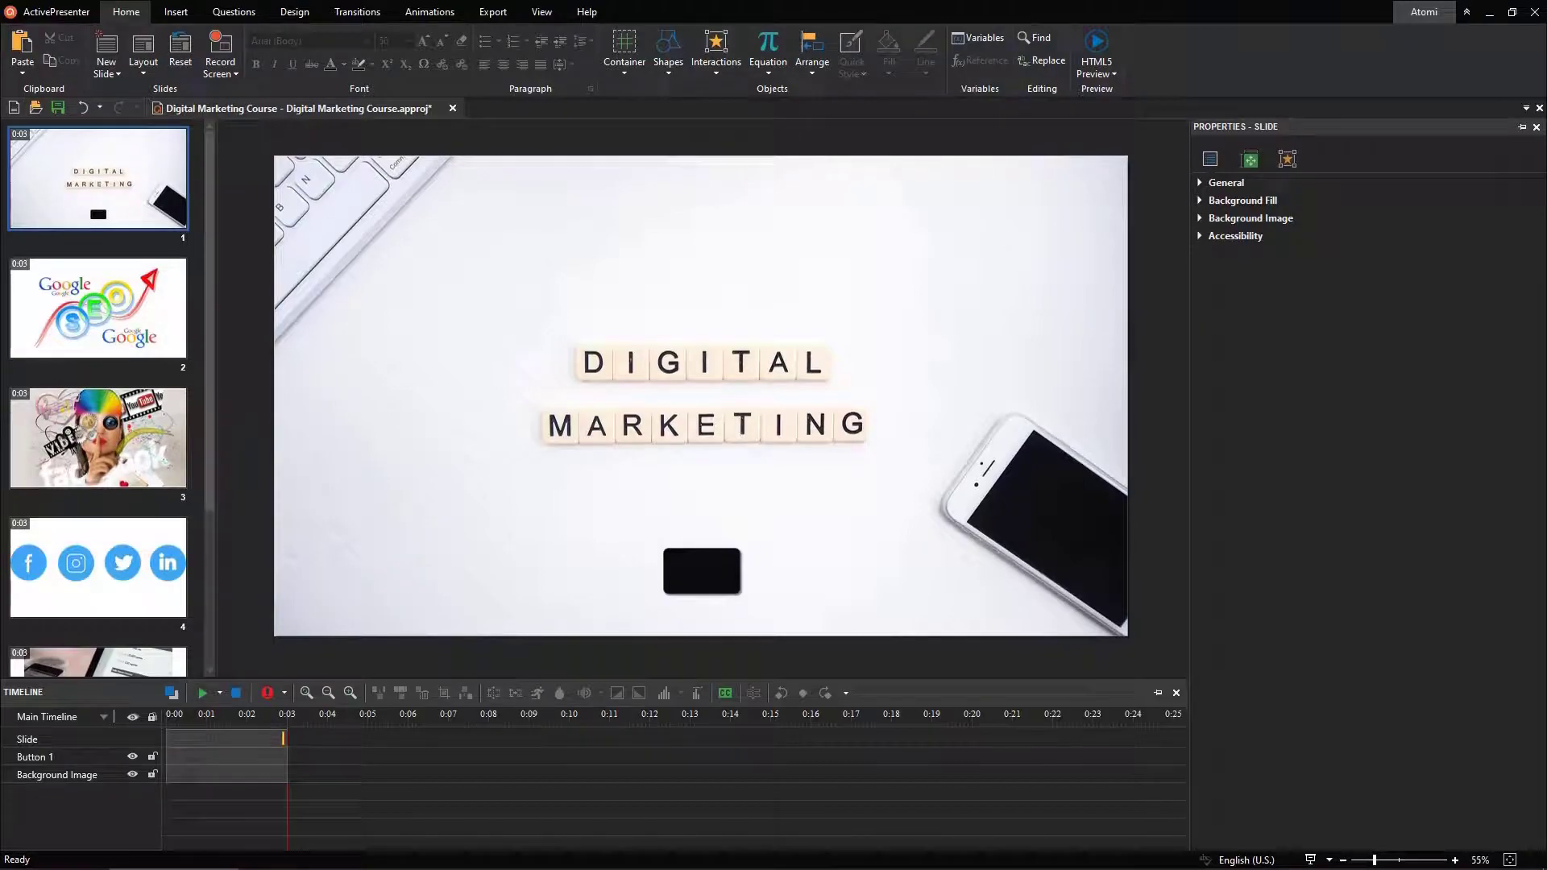
# - Inspect Button 1's Size & Properties Accessibility options, where Auto Label is on, then view Interactivity
pyautogui.doubleClick(720, 543)
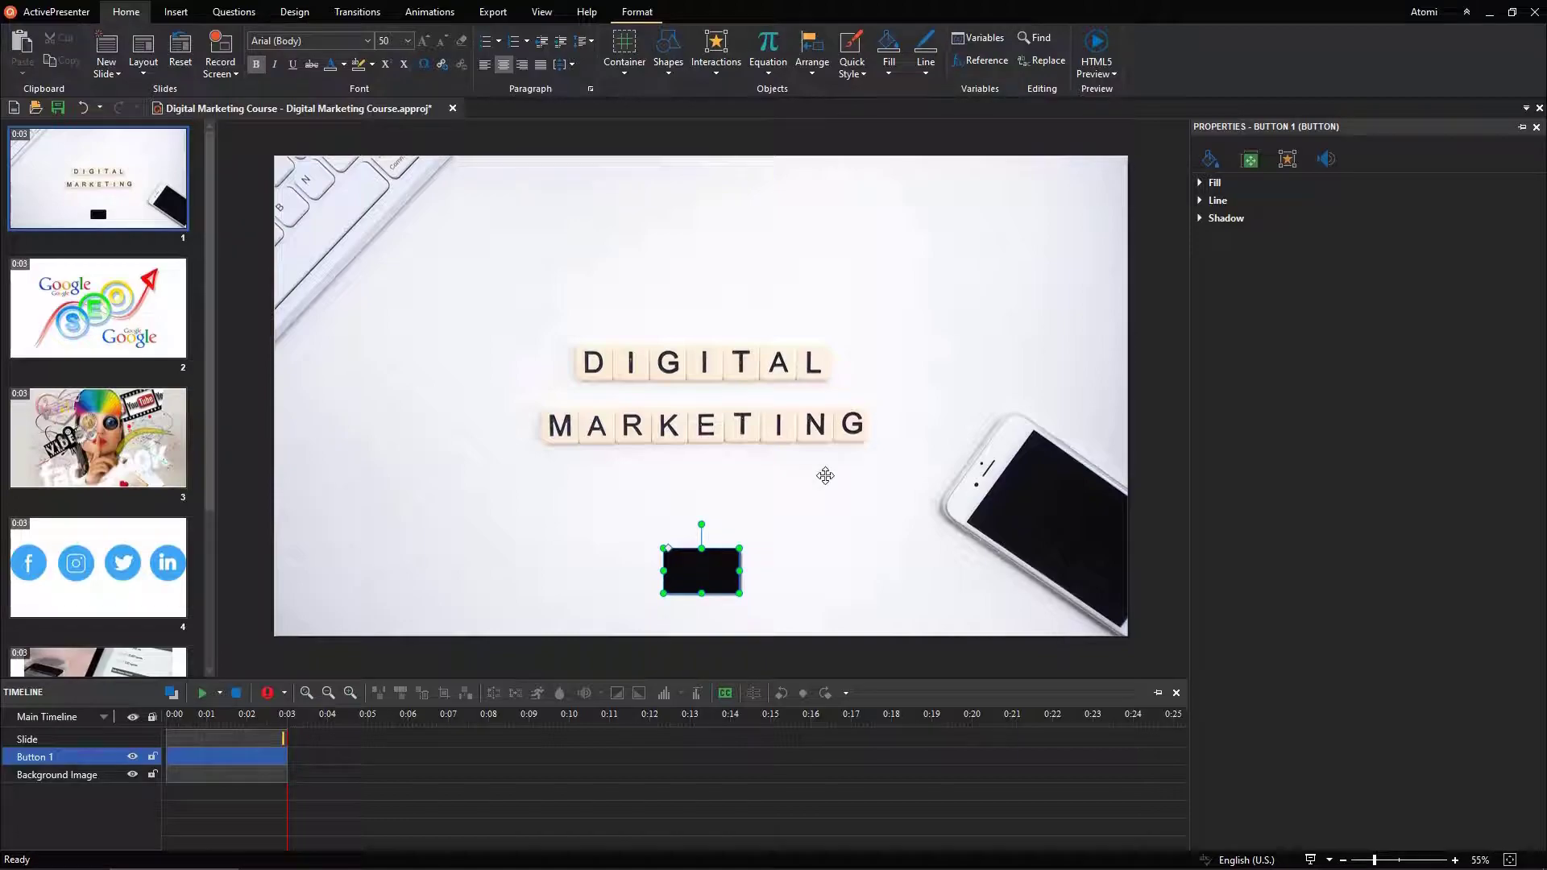
pyautogui.click(1246, 169)
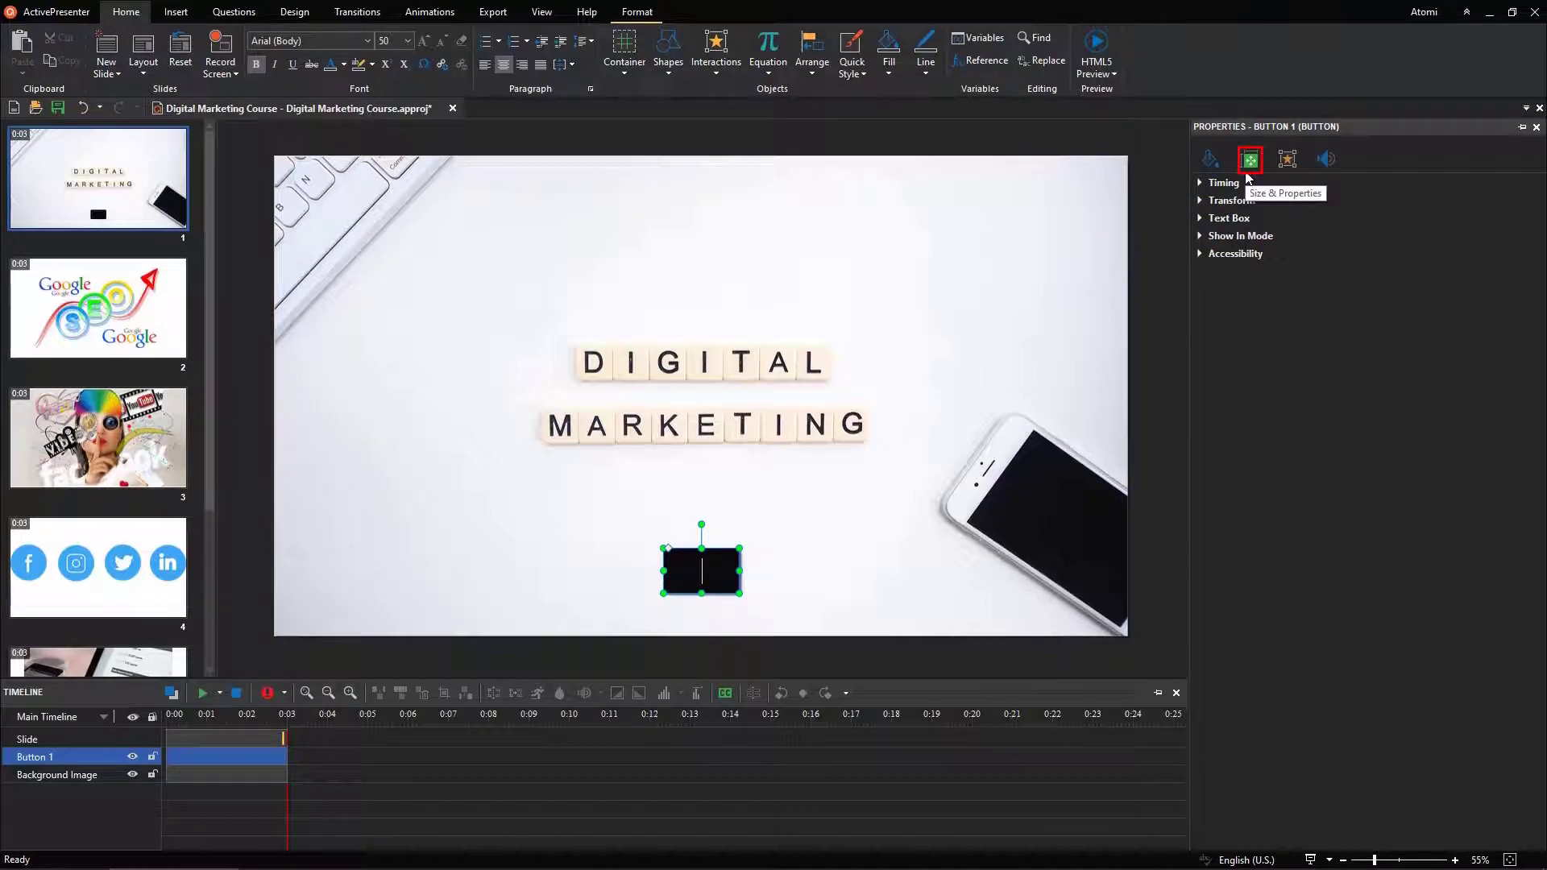
pyautogui.click(1200, 255)
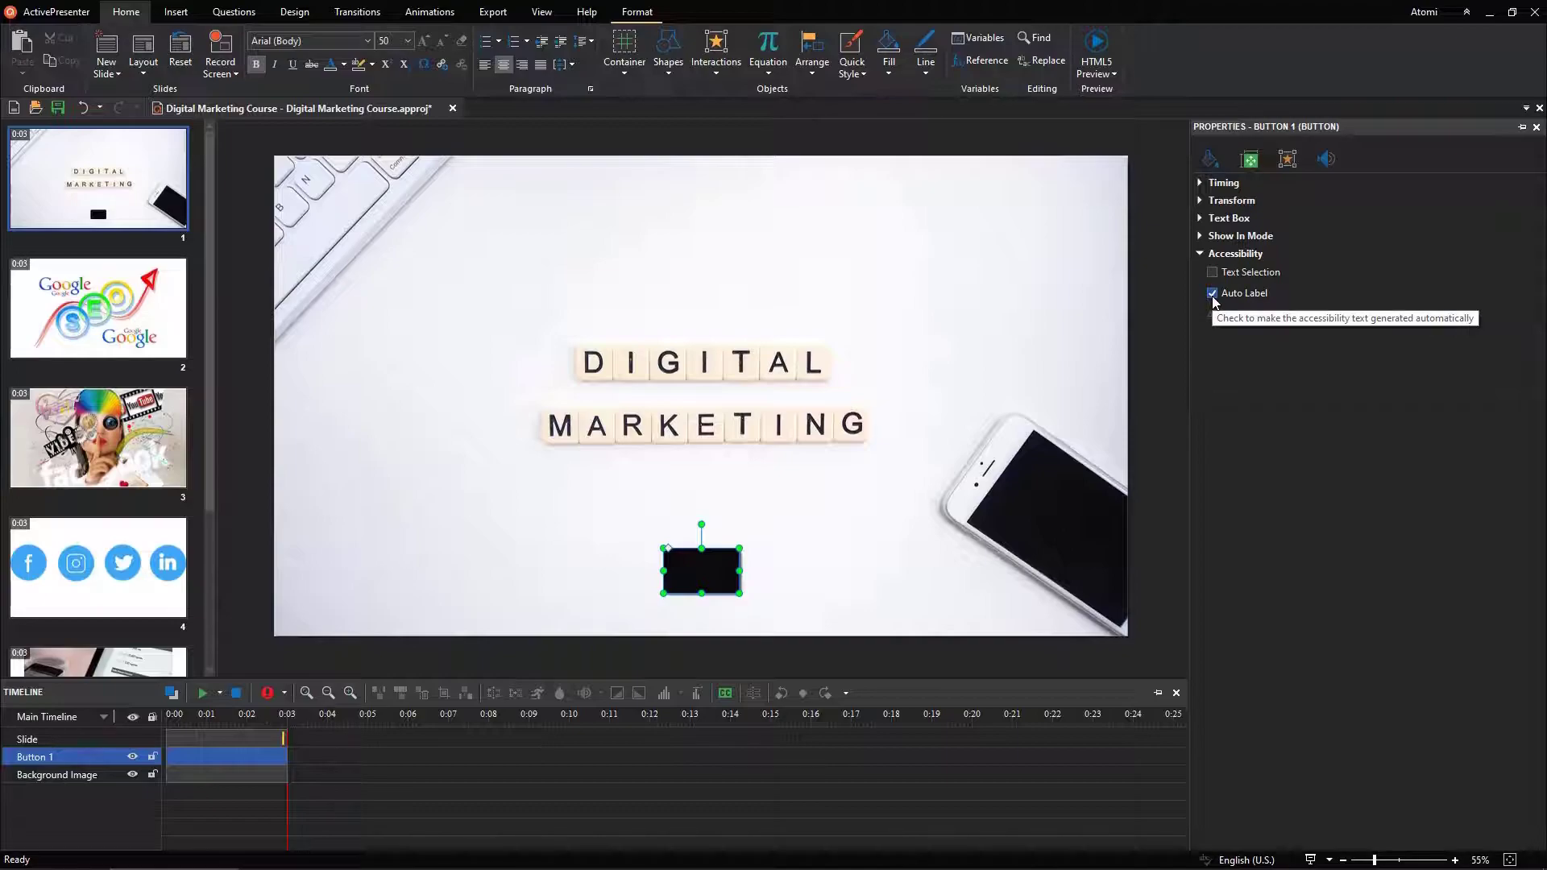
pyautogui.click(1287, 160)
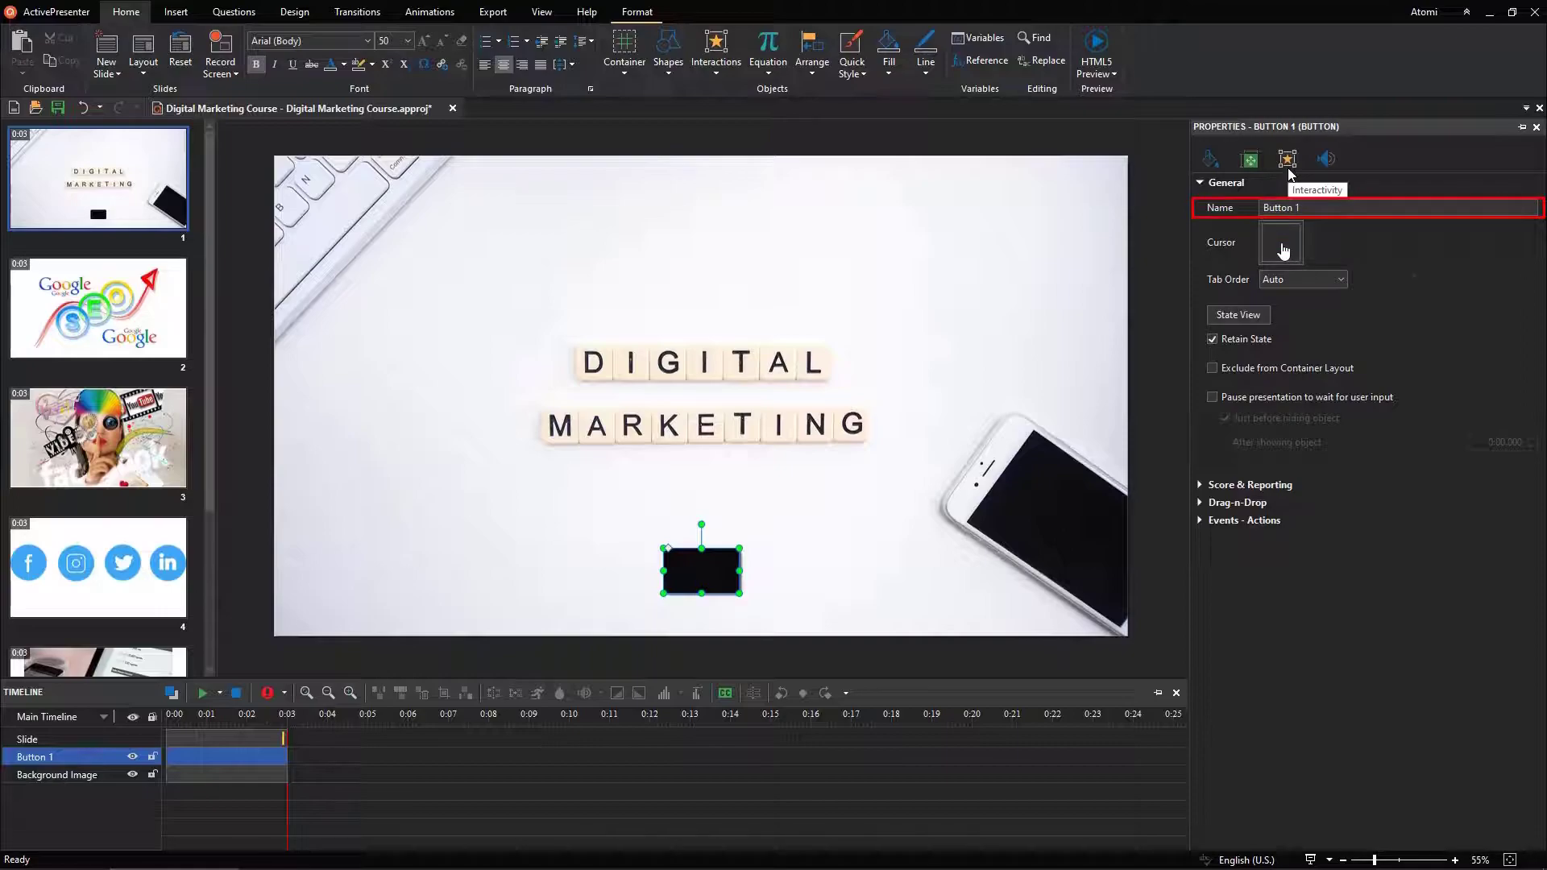
# - Label the black button 'Start' and re-run the HTML5 preview in Firefox
pyautogui.click(1097, 46)
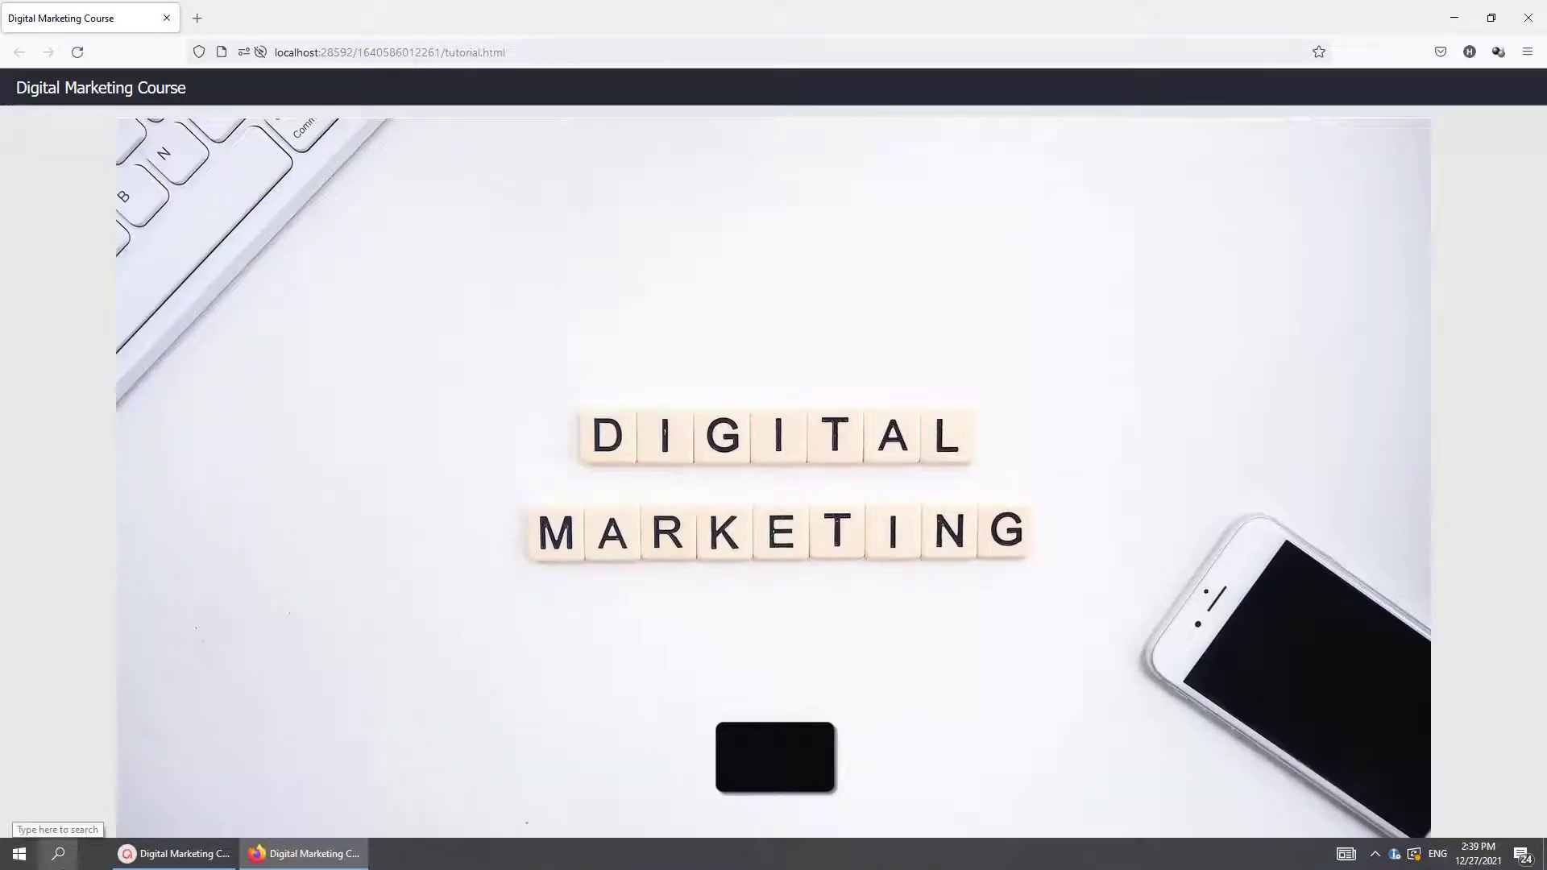
pyautogui.click(58, 854)
pyautogui.press('Escape')
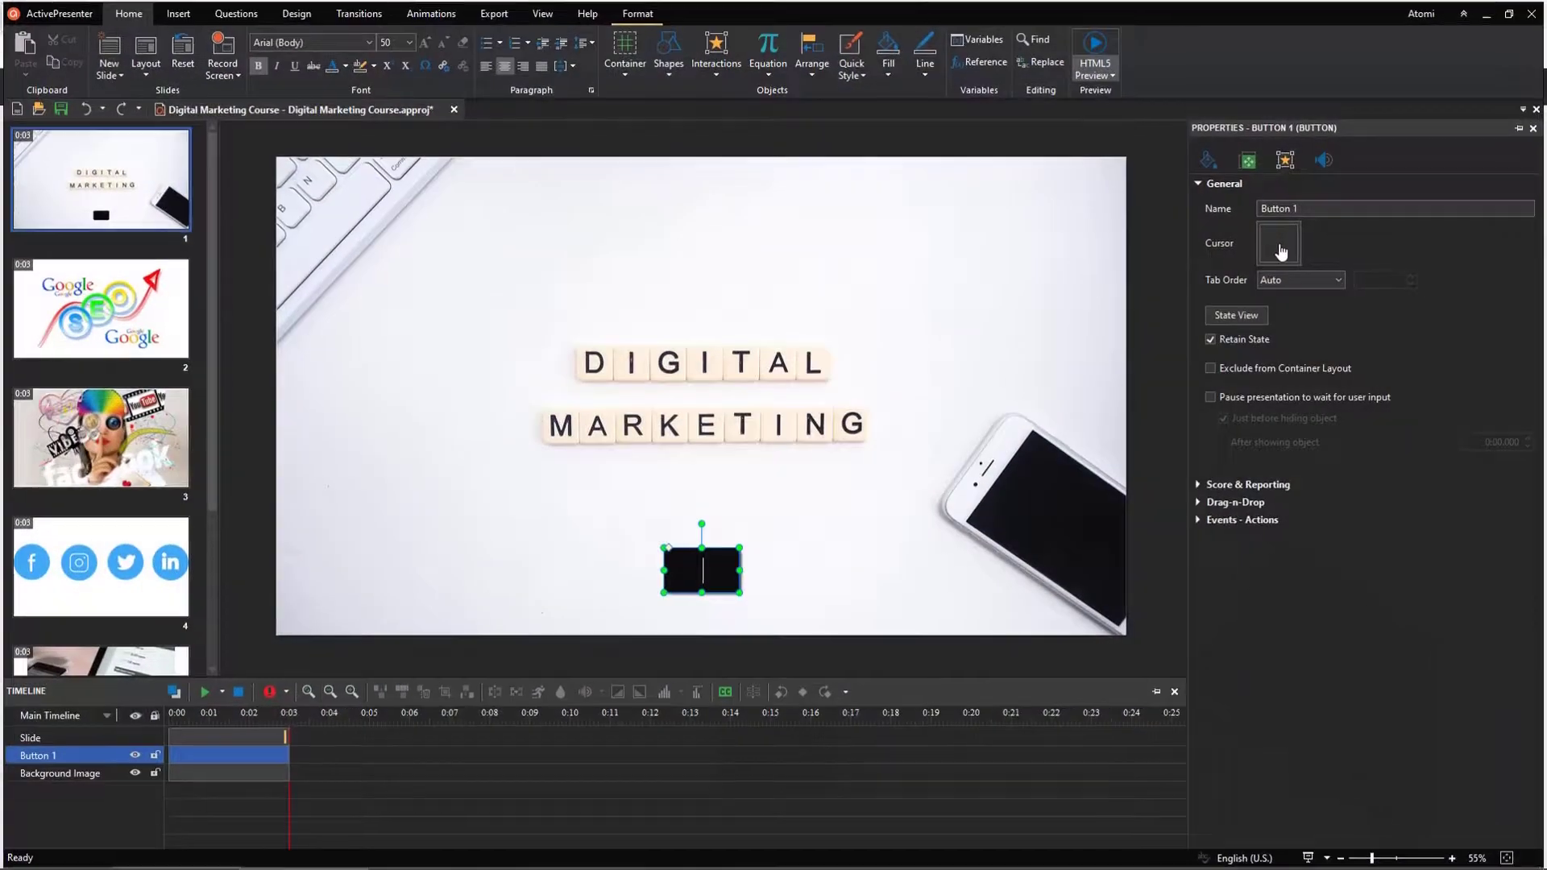
pyautogui.write('Start')
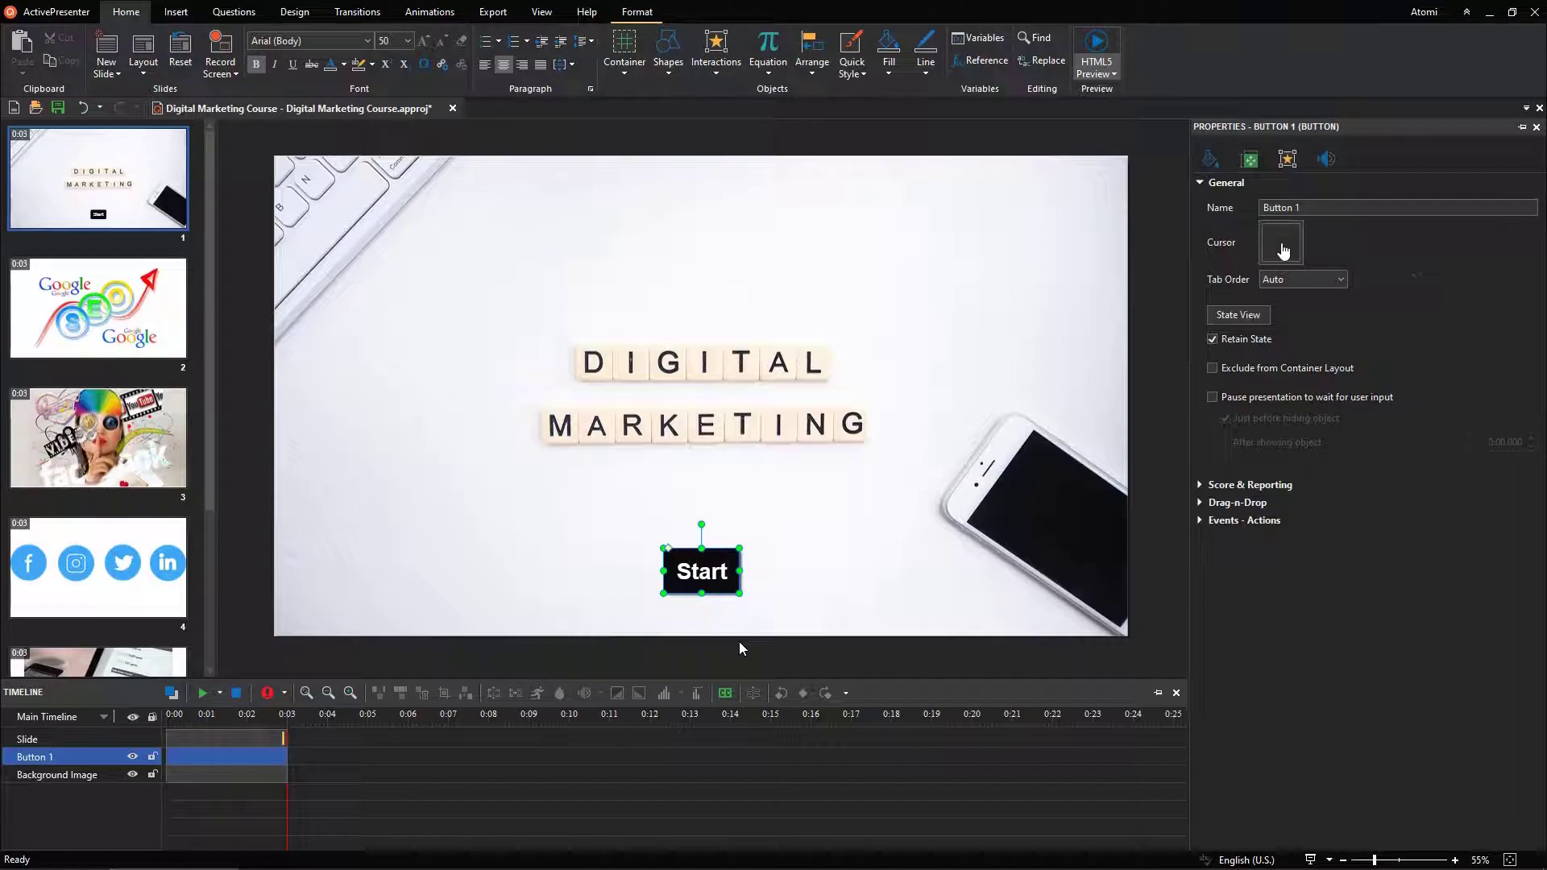
pyautogui.click(1308, 860)
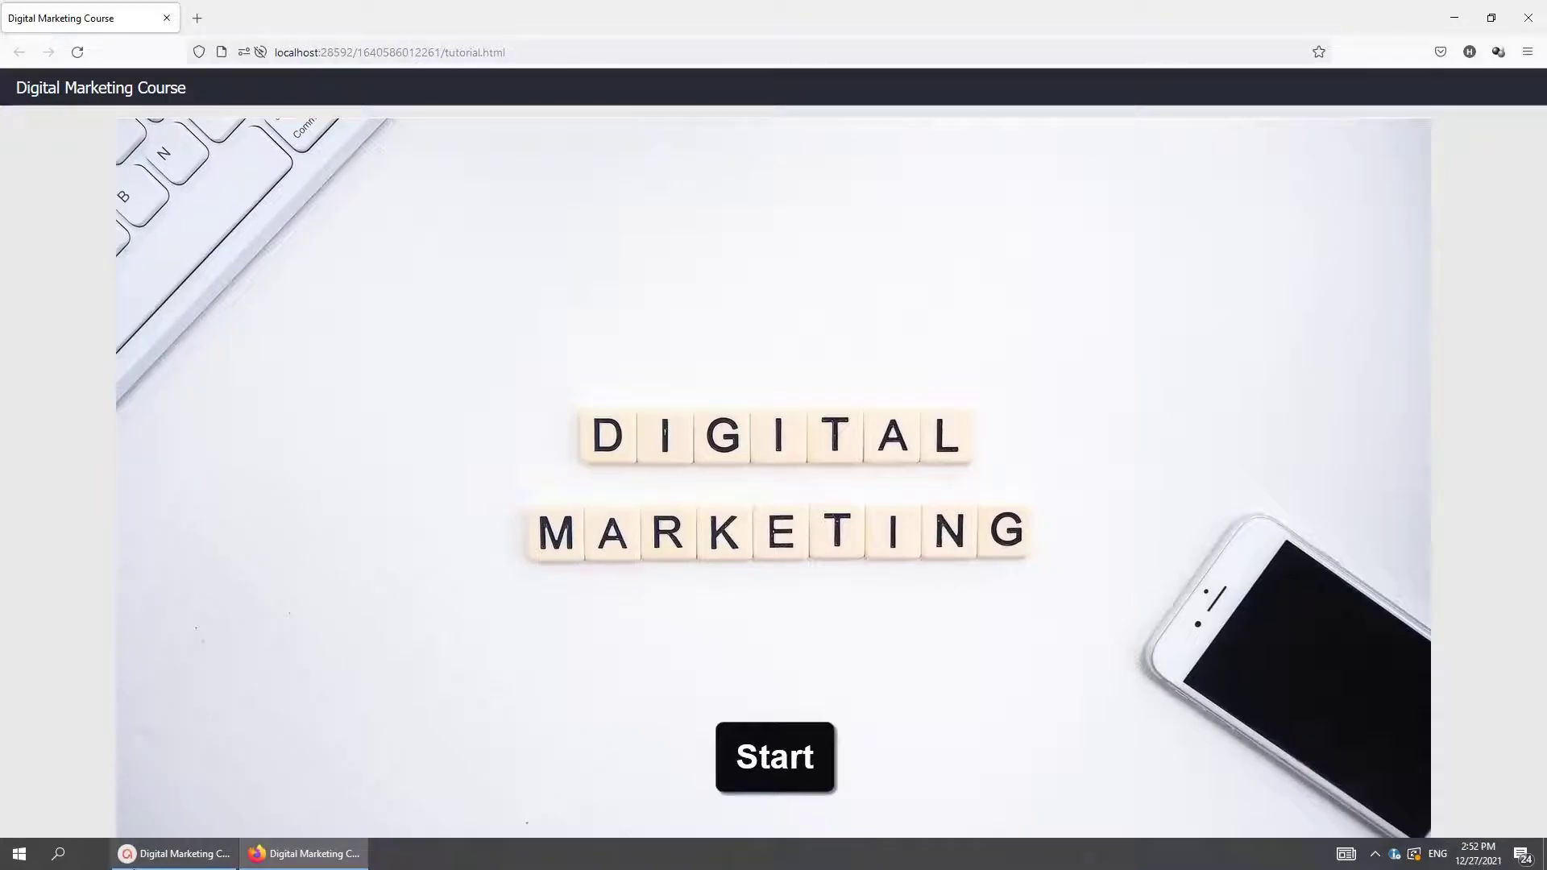
pyautogui.click(56, 855)
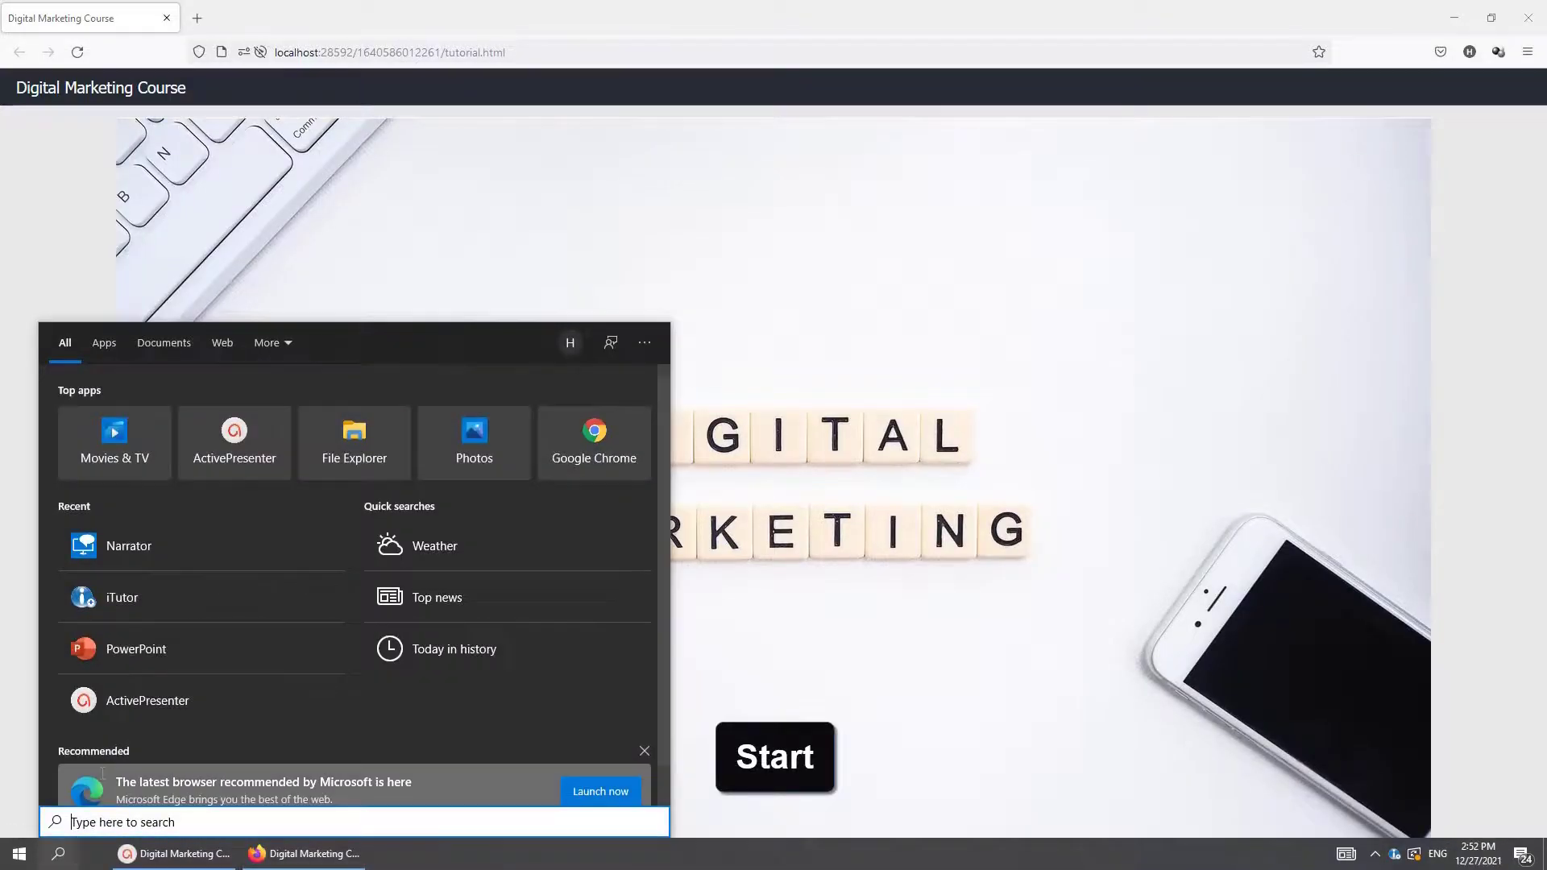
pyautogui.click(181, 563)
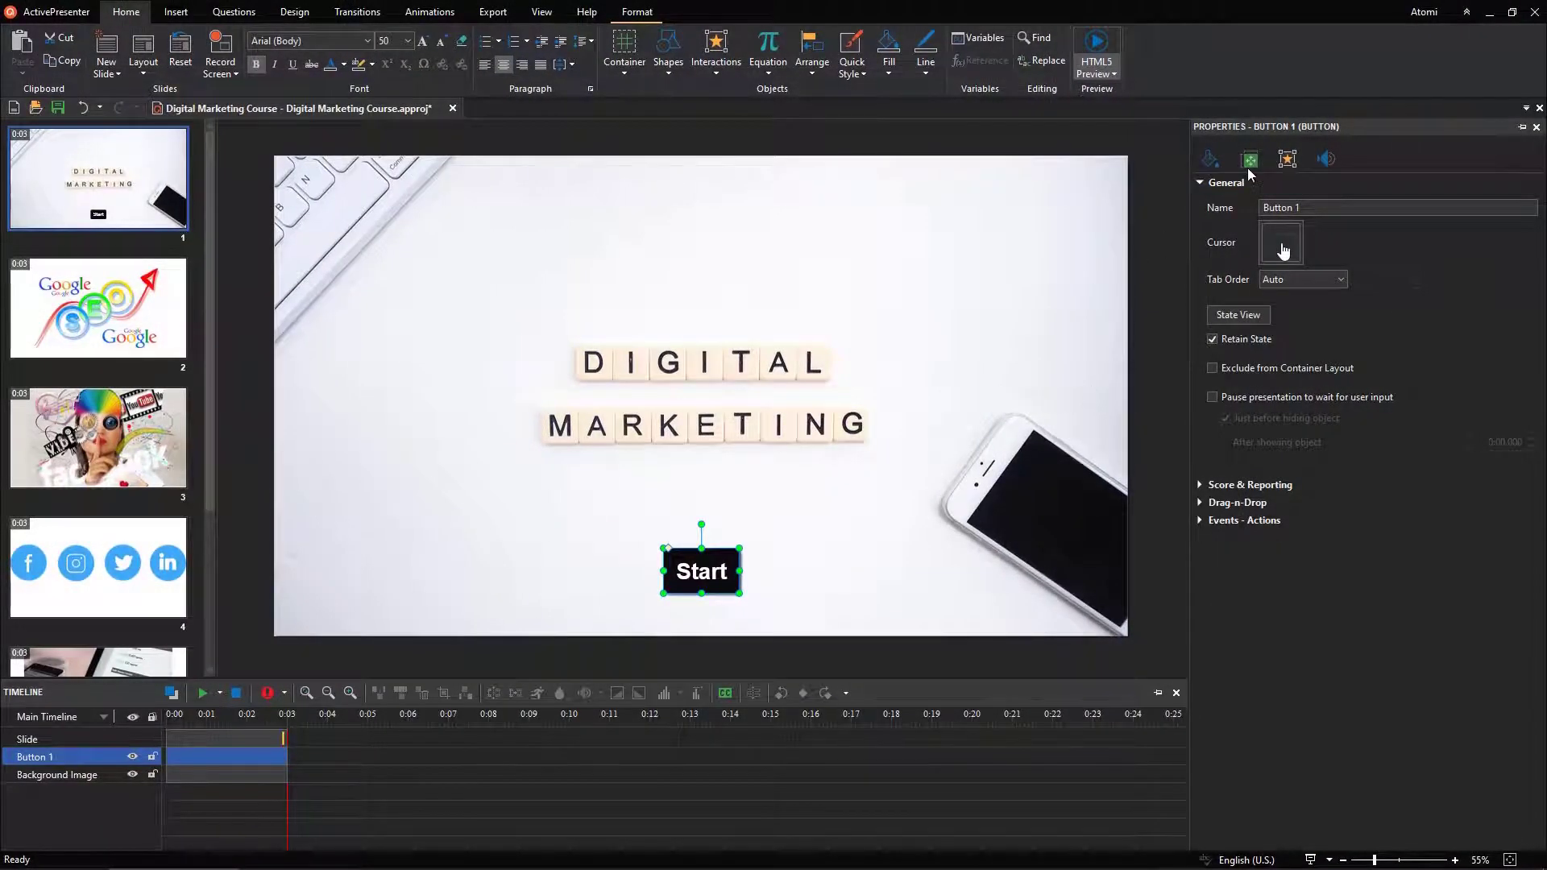
# - Clear Auto Label in Size & Properties and enter 'This button is to start the course.'
pyautogui.click(1249, 173)
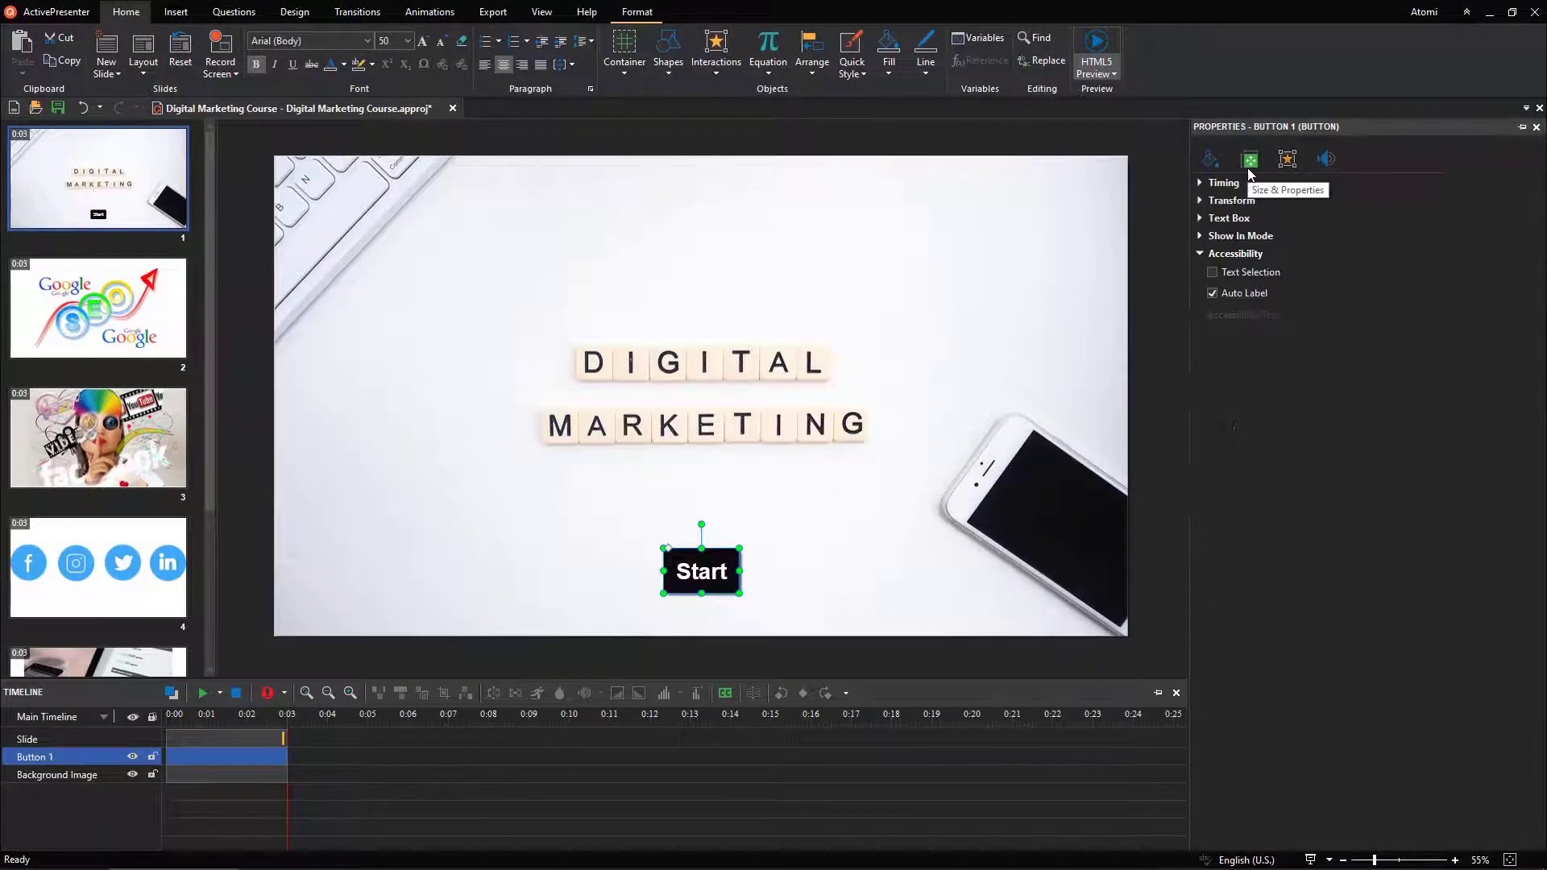
pyautogui.click(1212, 293)
pyautogui.click(1230, 358)
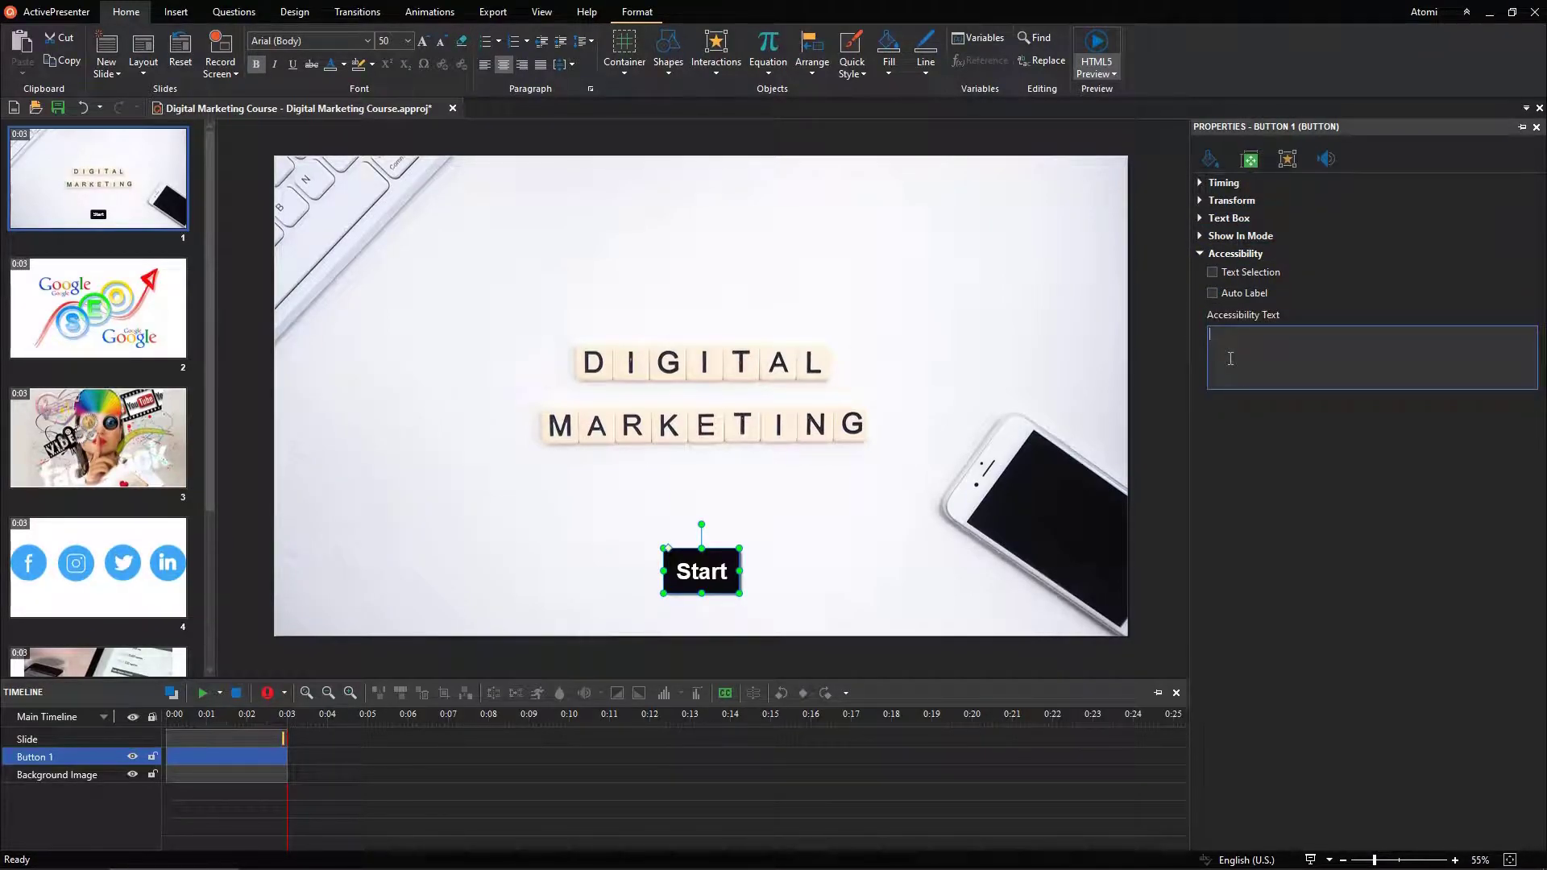
pyautogui.write('This')
pyautogui.write(' button is to start')
pyautogui.write(' the course.')
# - Run an HTML5 preview of the updated Start slide, briefly opening and closing Windows search
pyautogui.click(1112, 36)
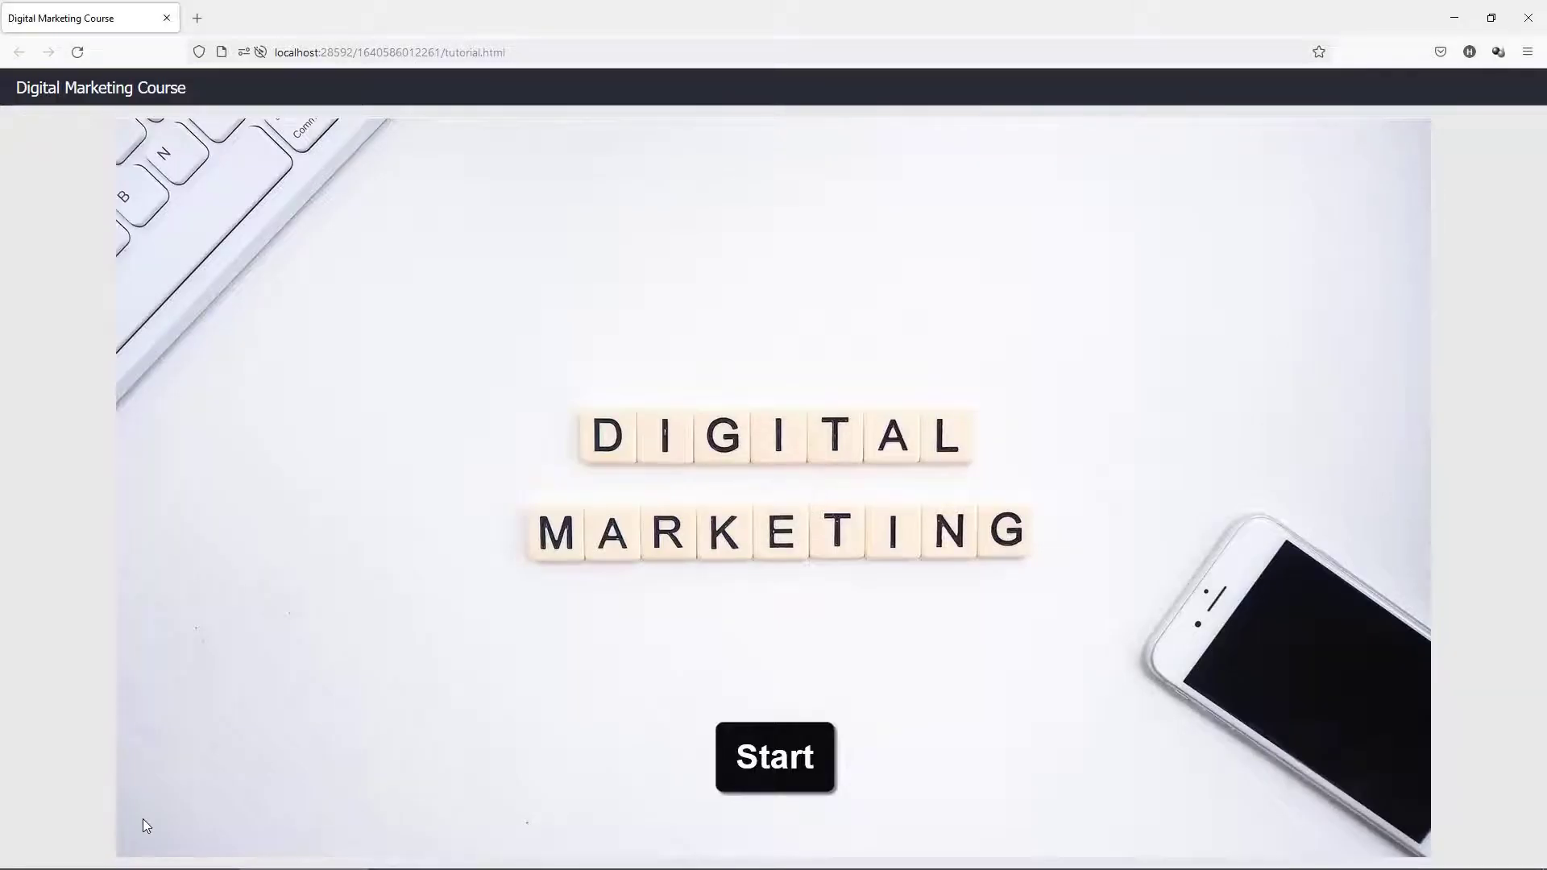
pyautogui.click(58, 855)
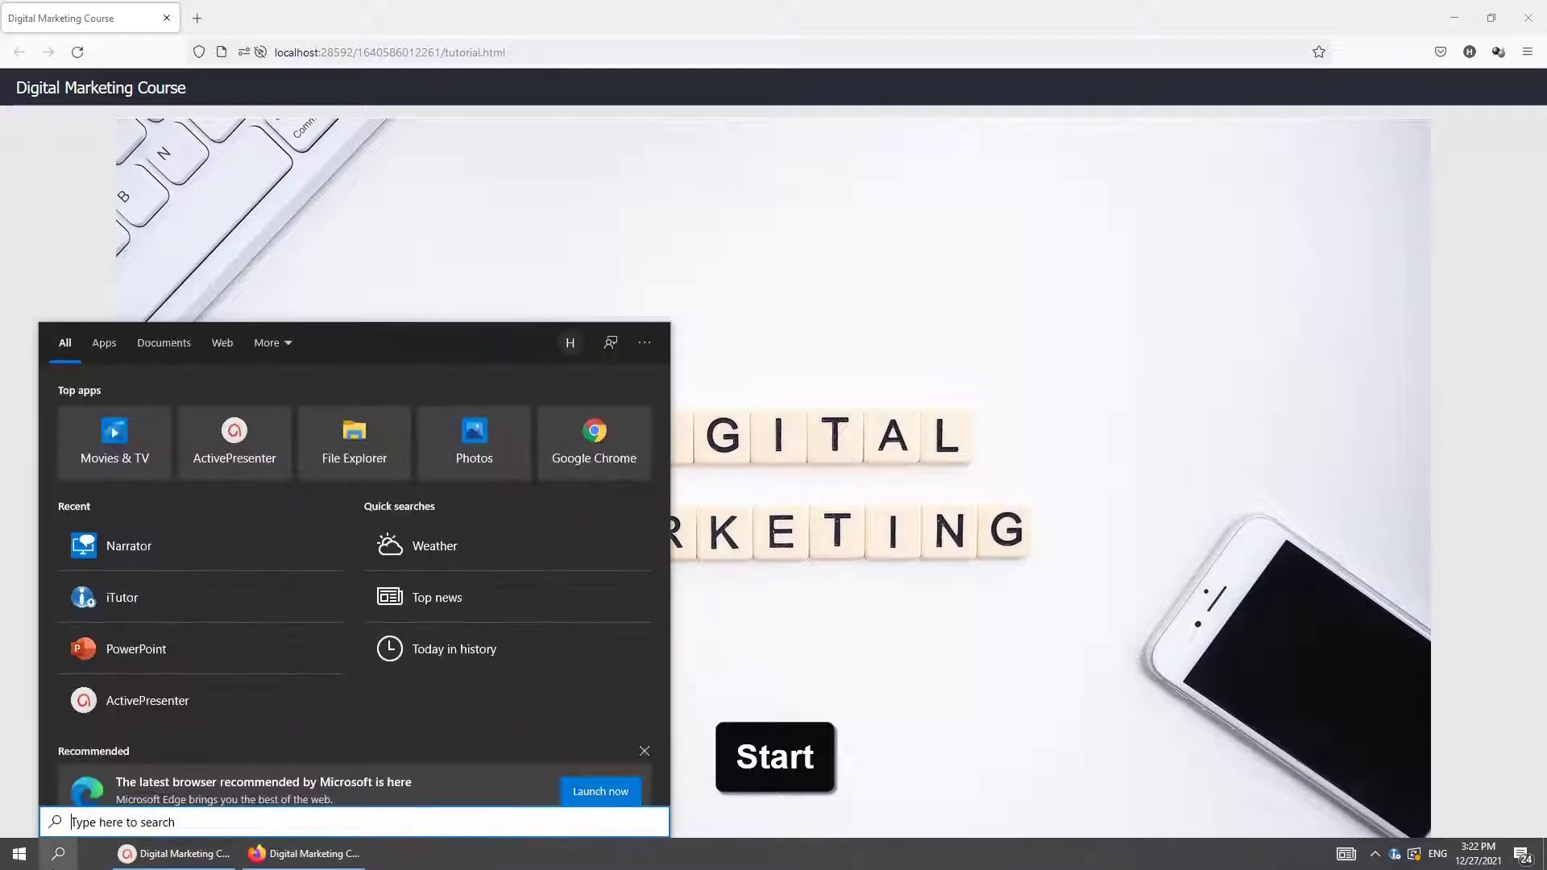
pyautogui.click(213, 564)
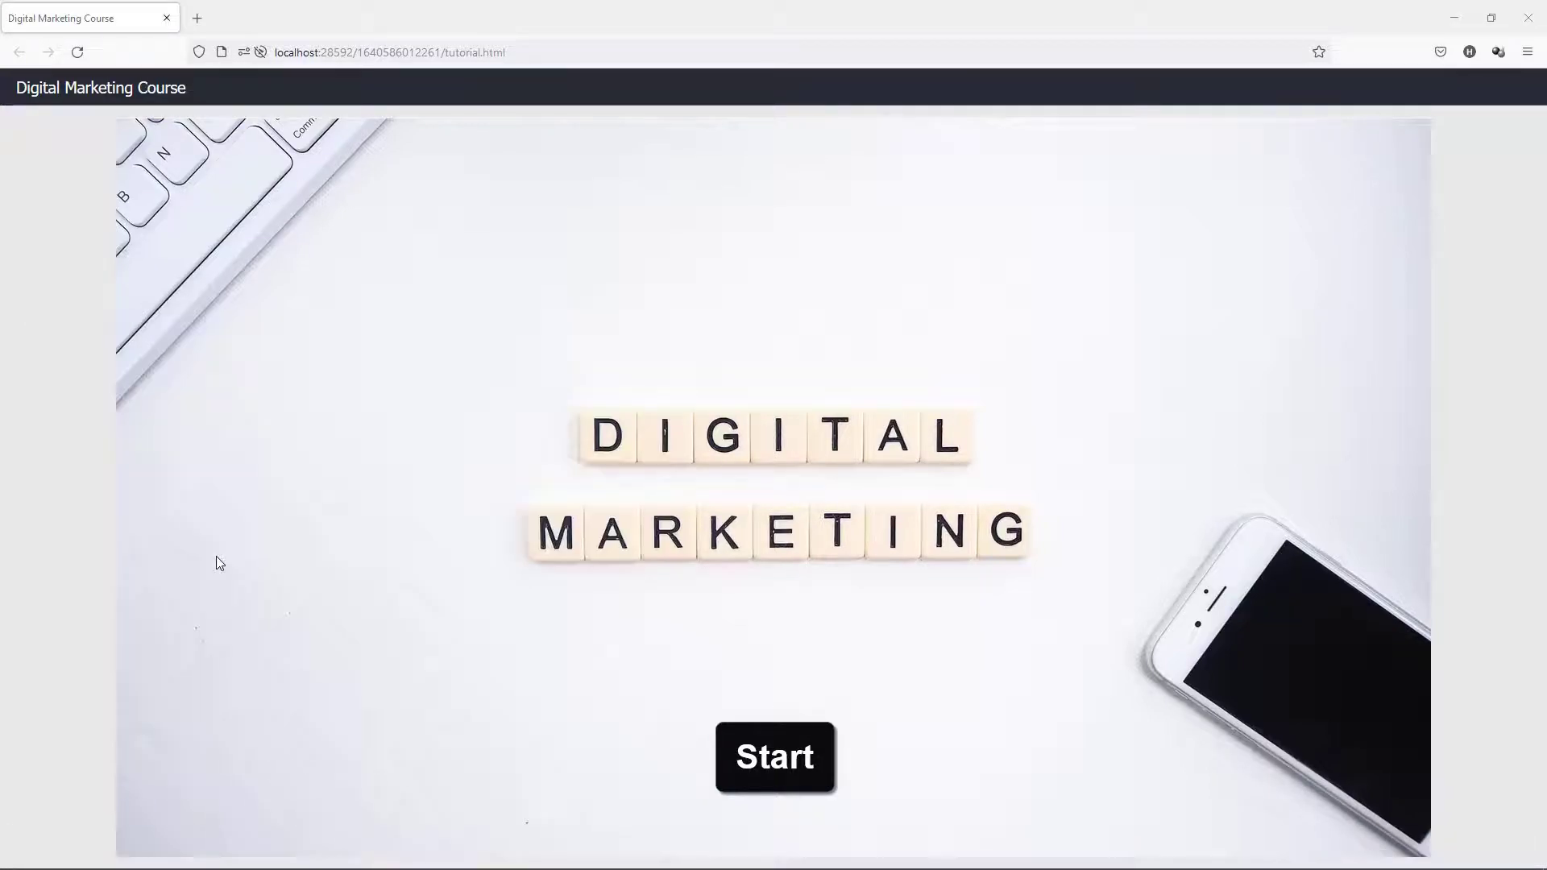